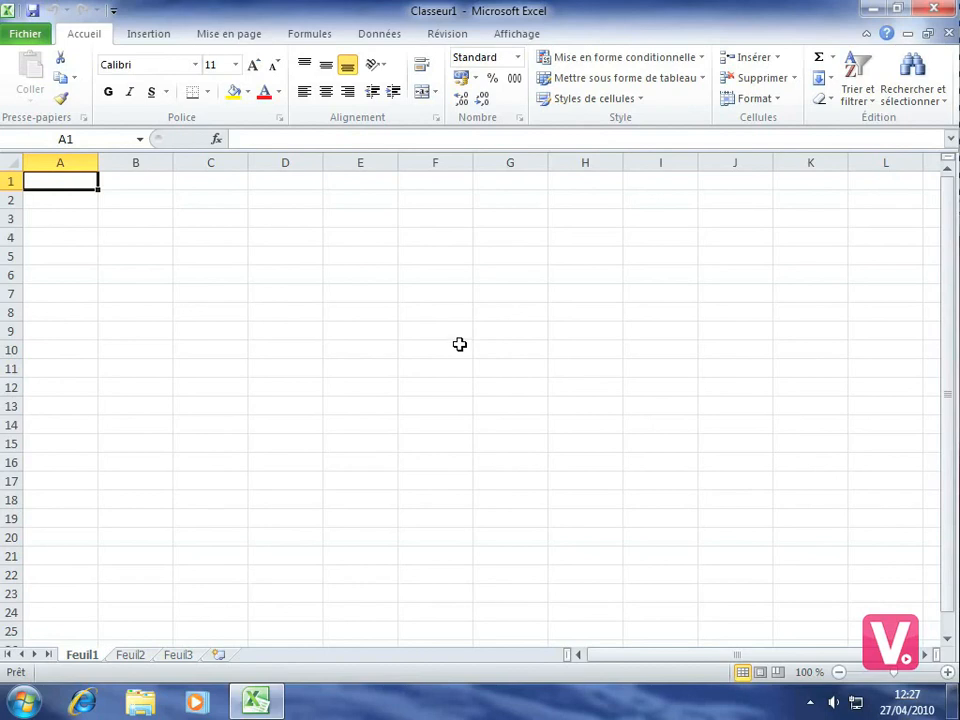
Step: Enter 1 in cell A1 and 2 in A2, and extend the number series down to A20
text(1)
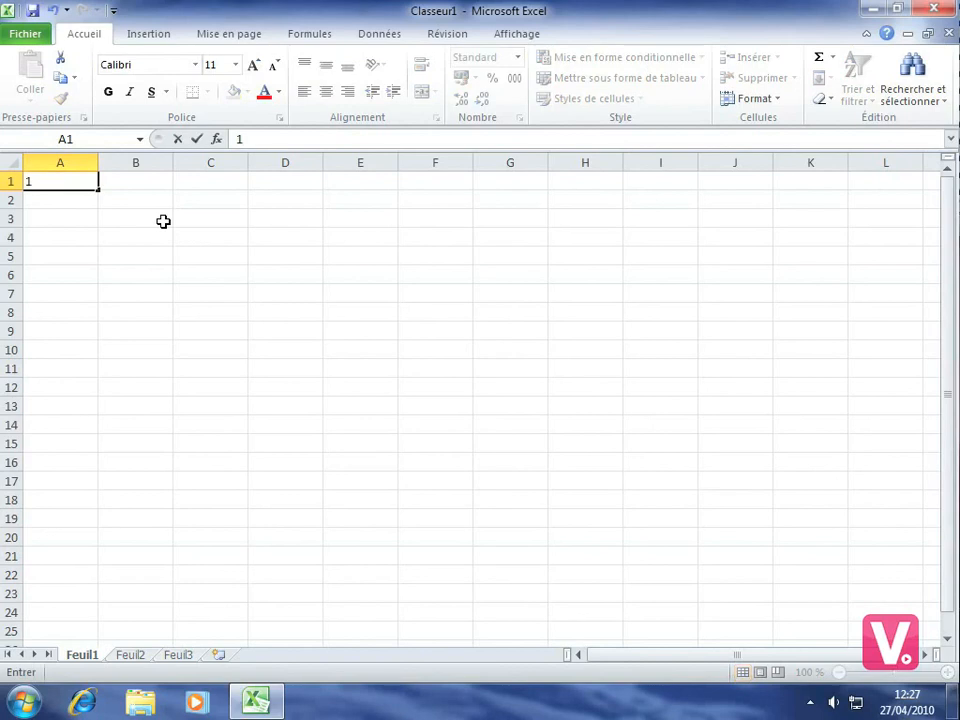
key(Return)
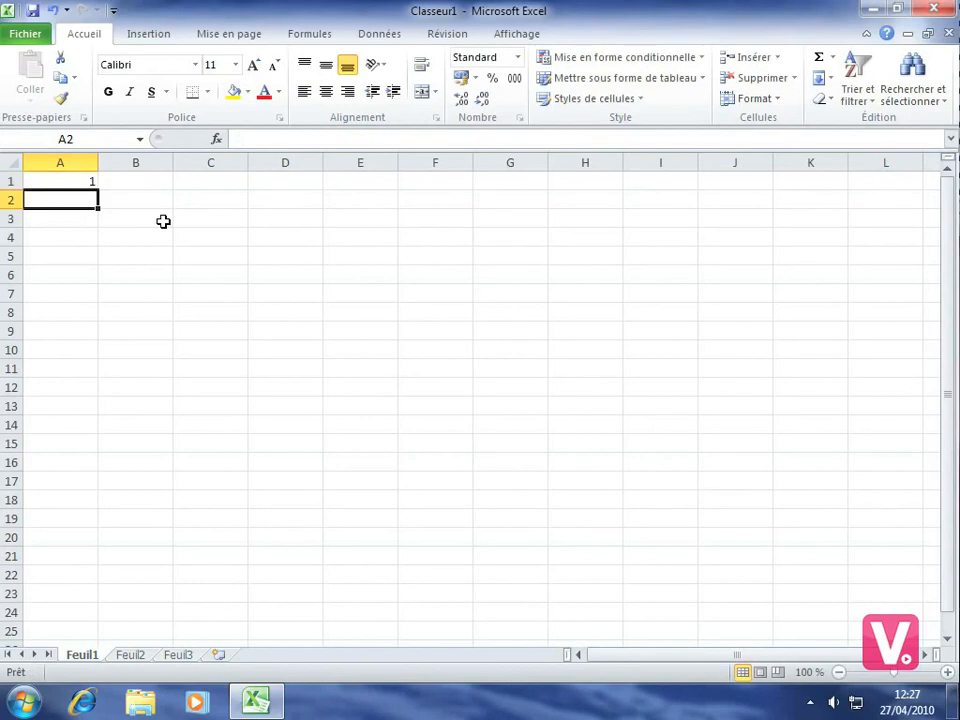
text(2)
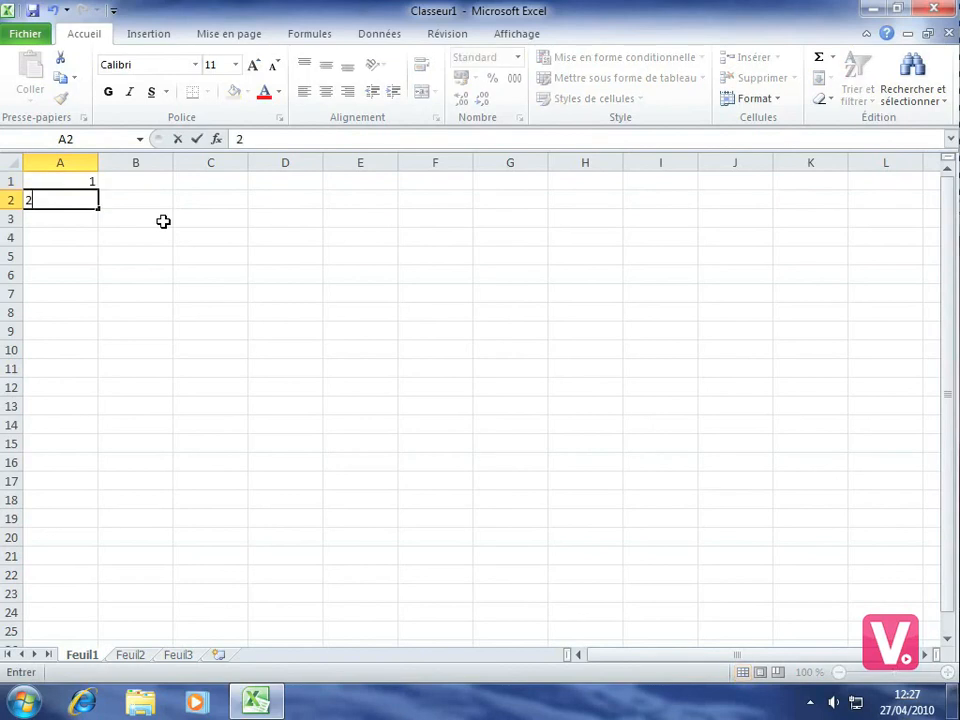
key(Return)
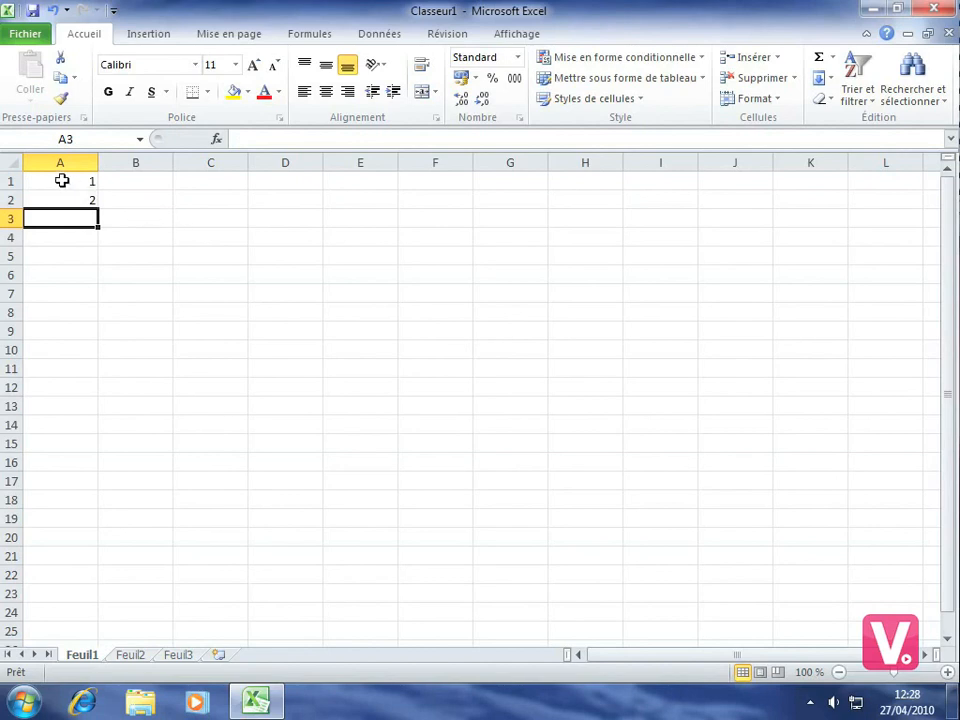
drag(61, 180, 59, 199)
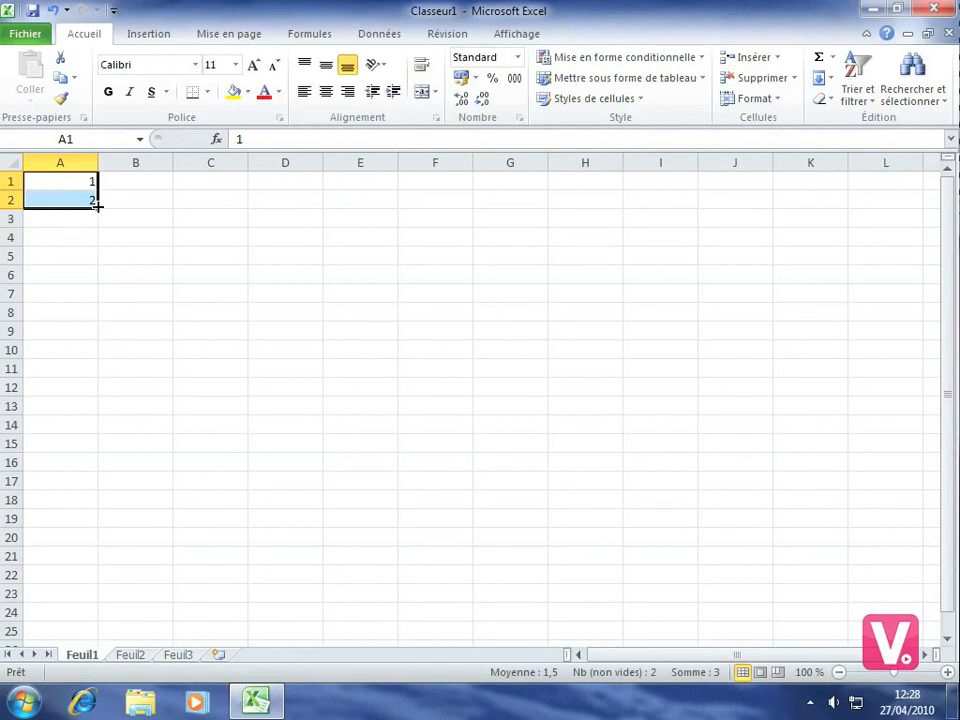
drag(97, 205, 97, 205)
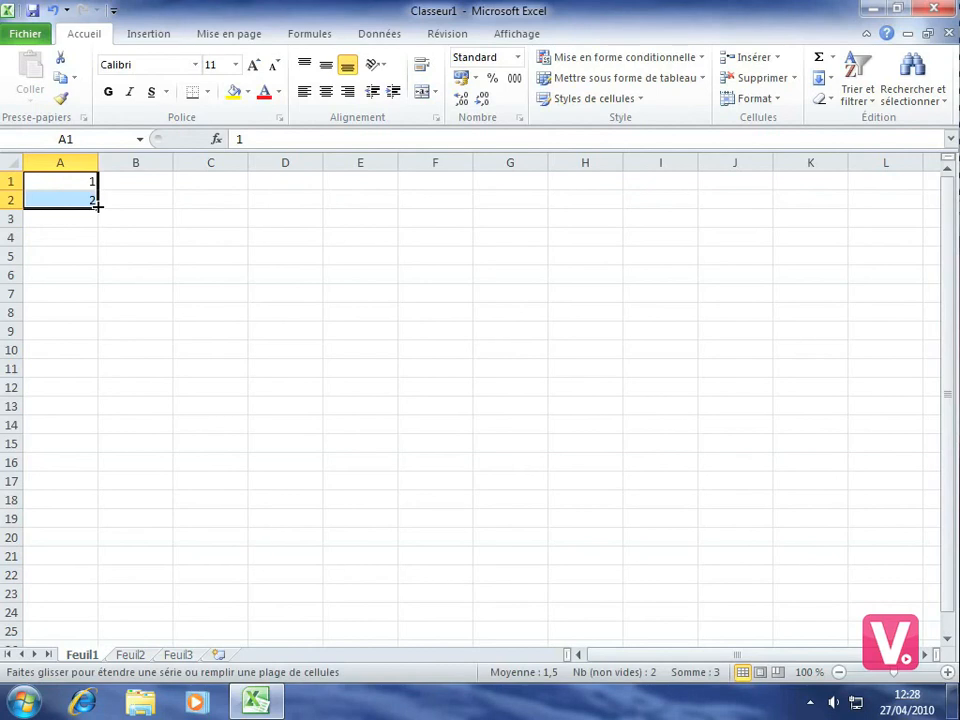
drag(97, 205, 76, 541)
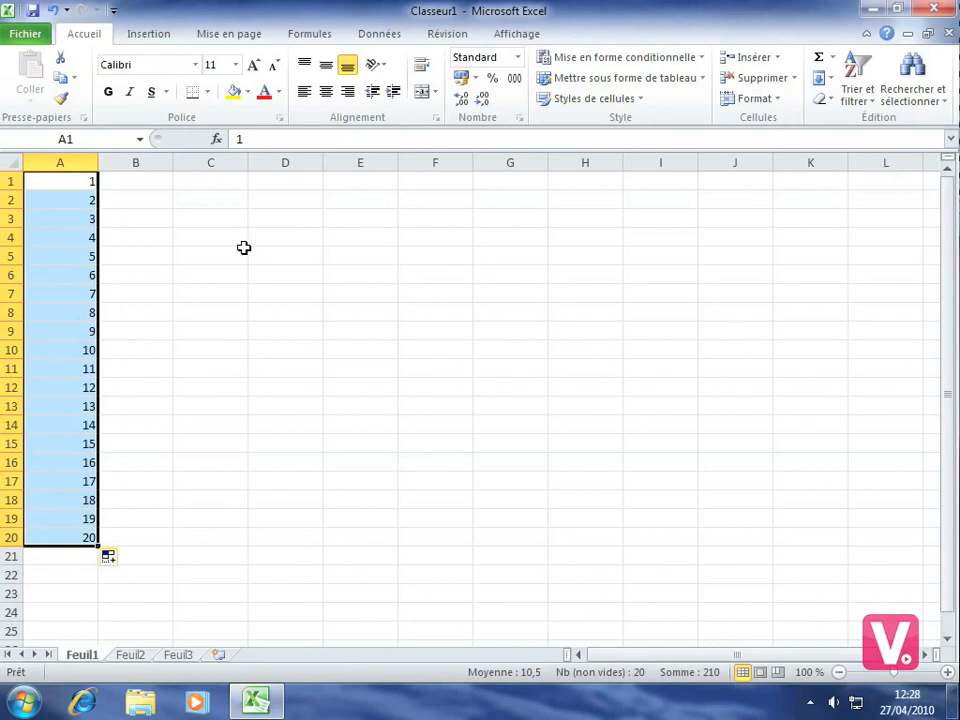
Step: Enter the date 25 juin 1990 in cell C2 and extend it as a daily series down to C17
click(209, 196)
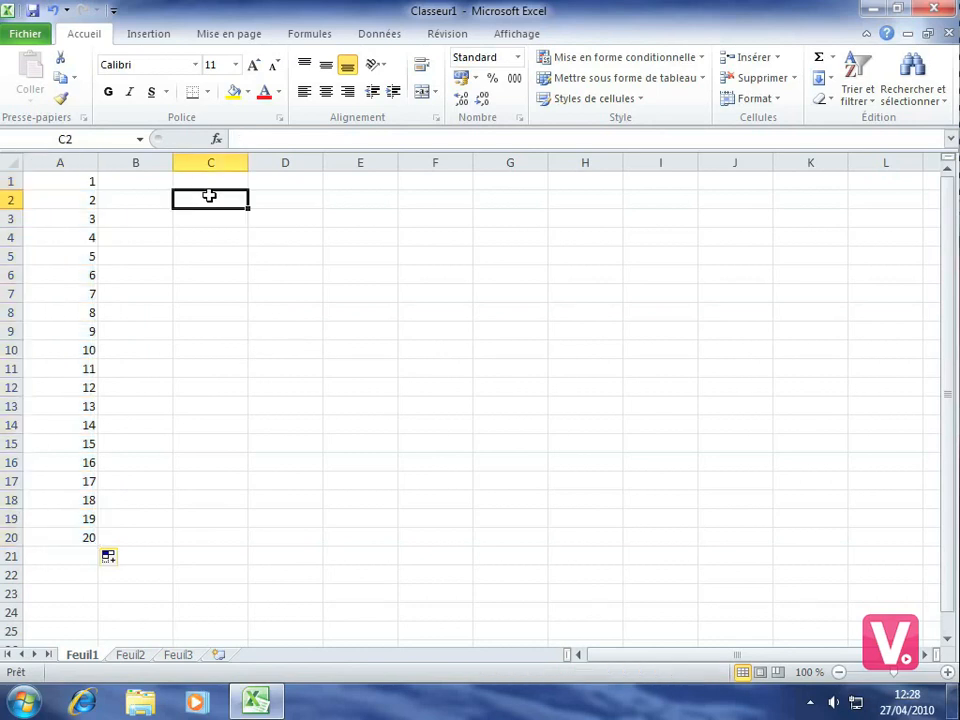
text(25 jui)
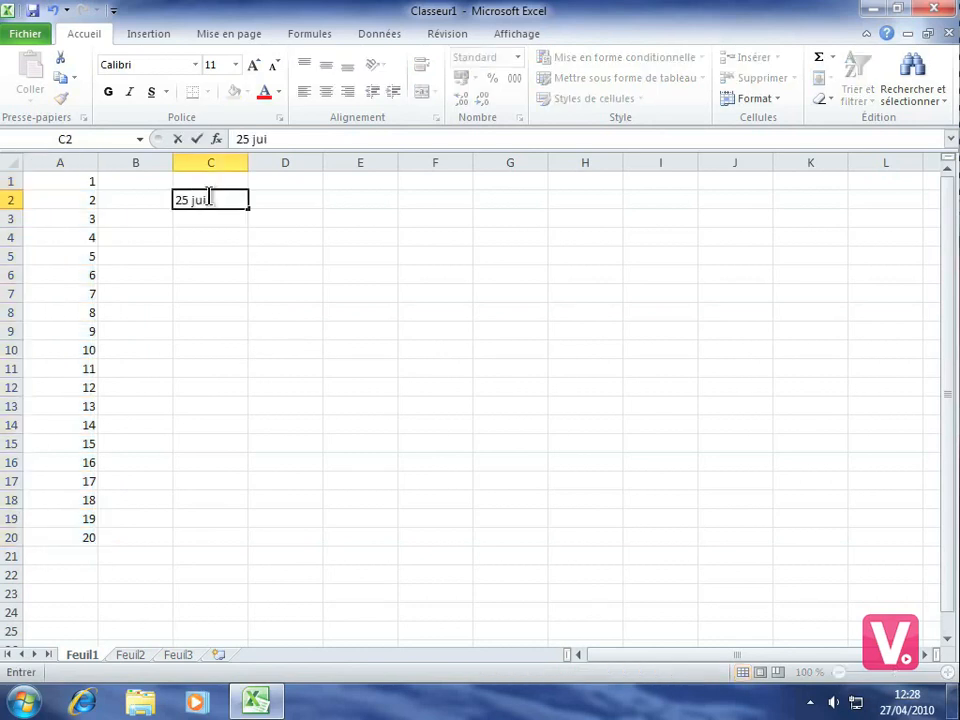
text(n 1990)
key(Return)
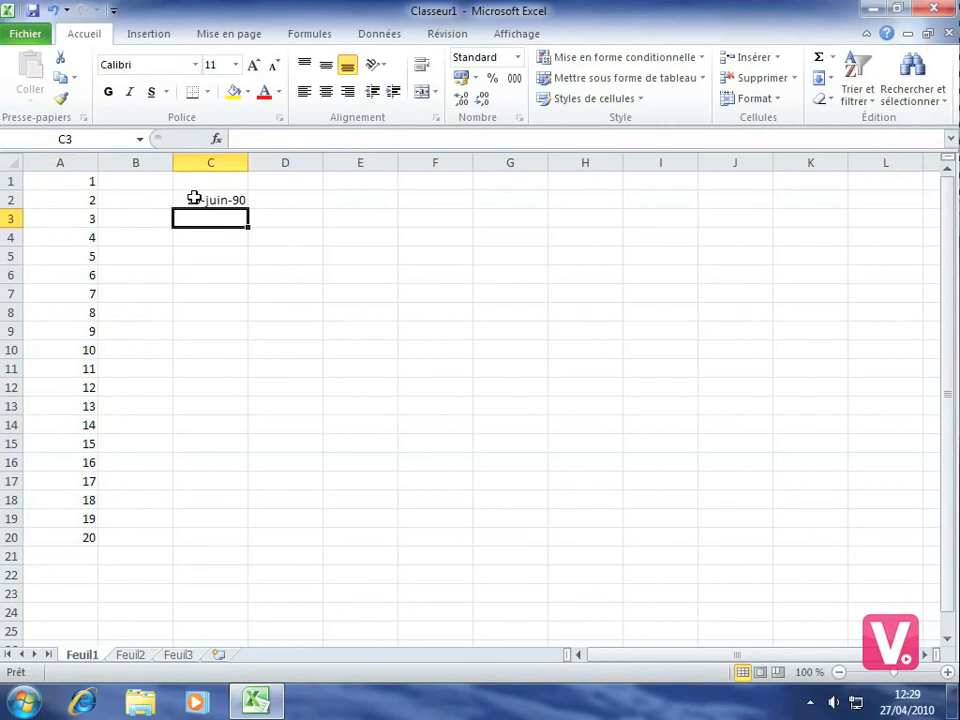
click(195, 197)
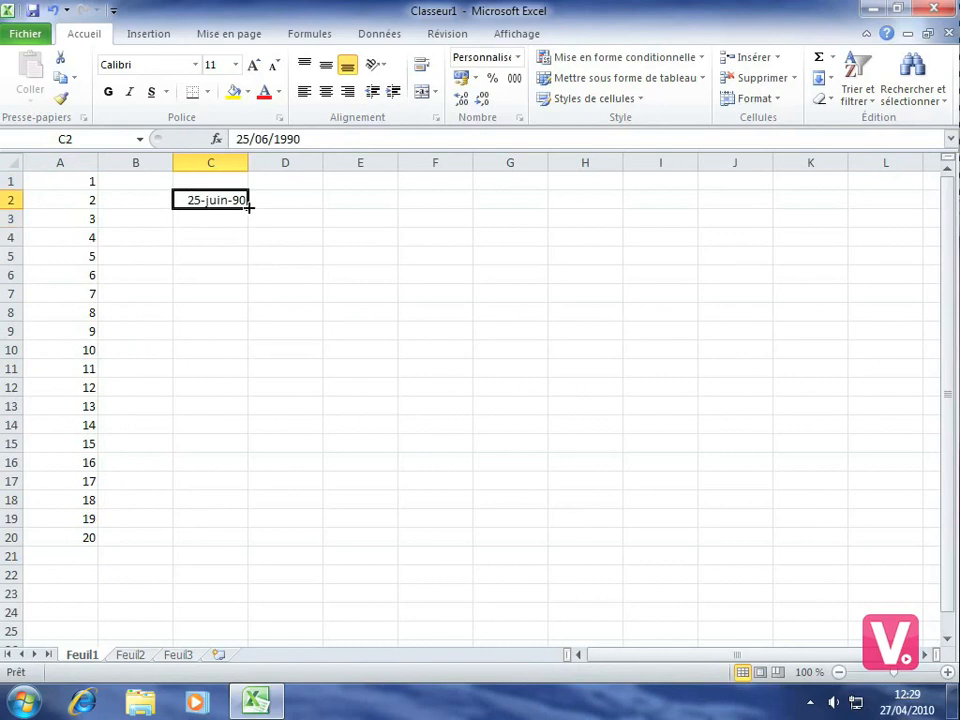
drag(249, 224, 250, 490)
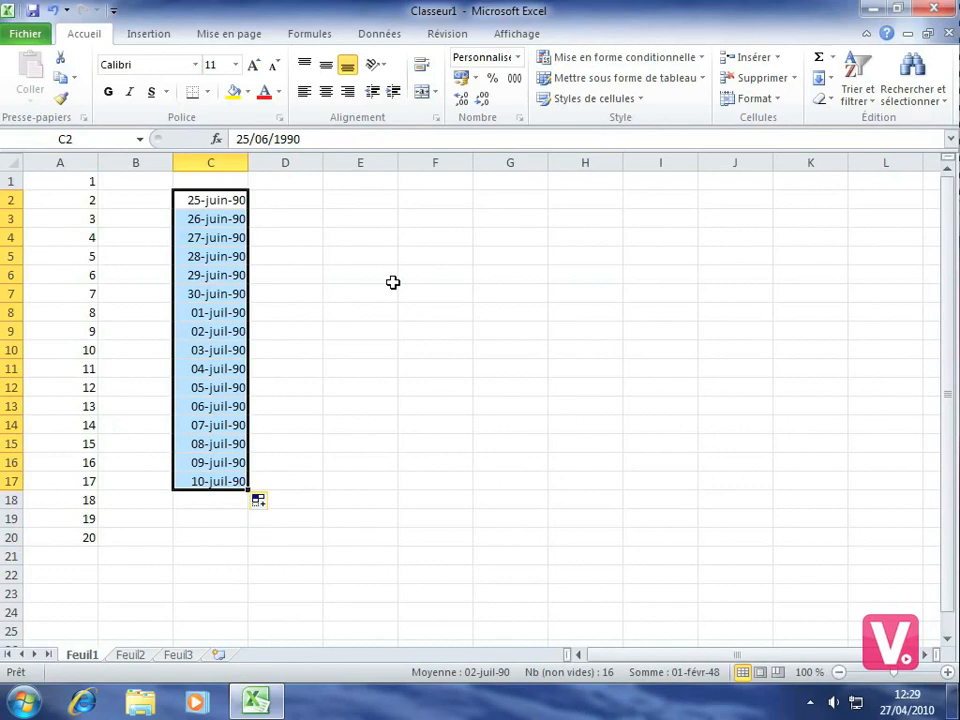
Step: Enter 1 in cell F1 as the starting value of a new series
click(427, 181)
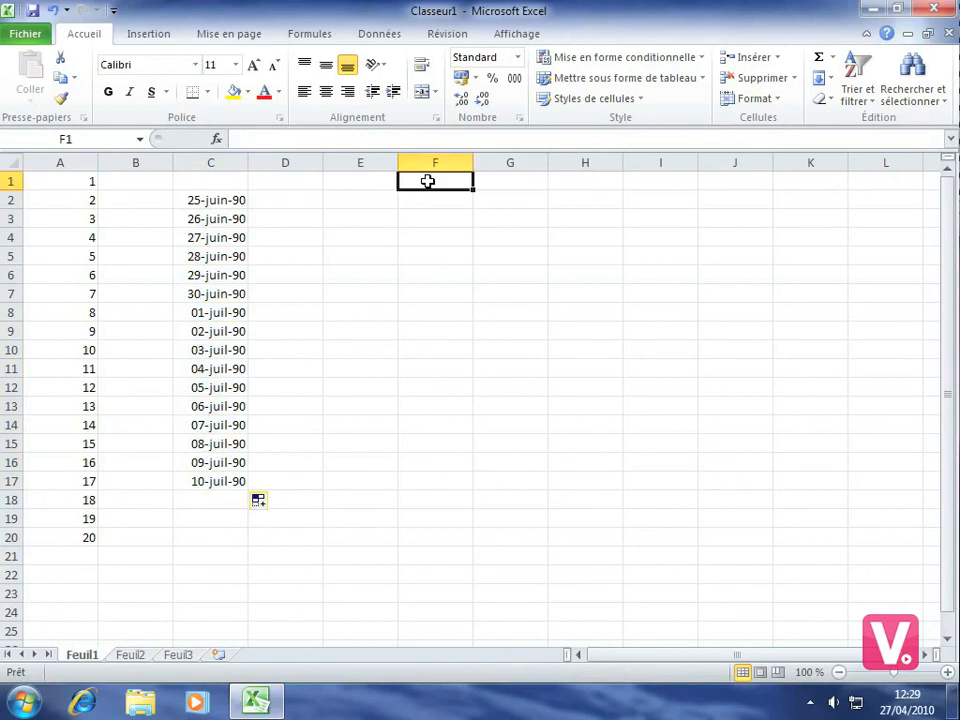
text(1)
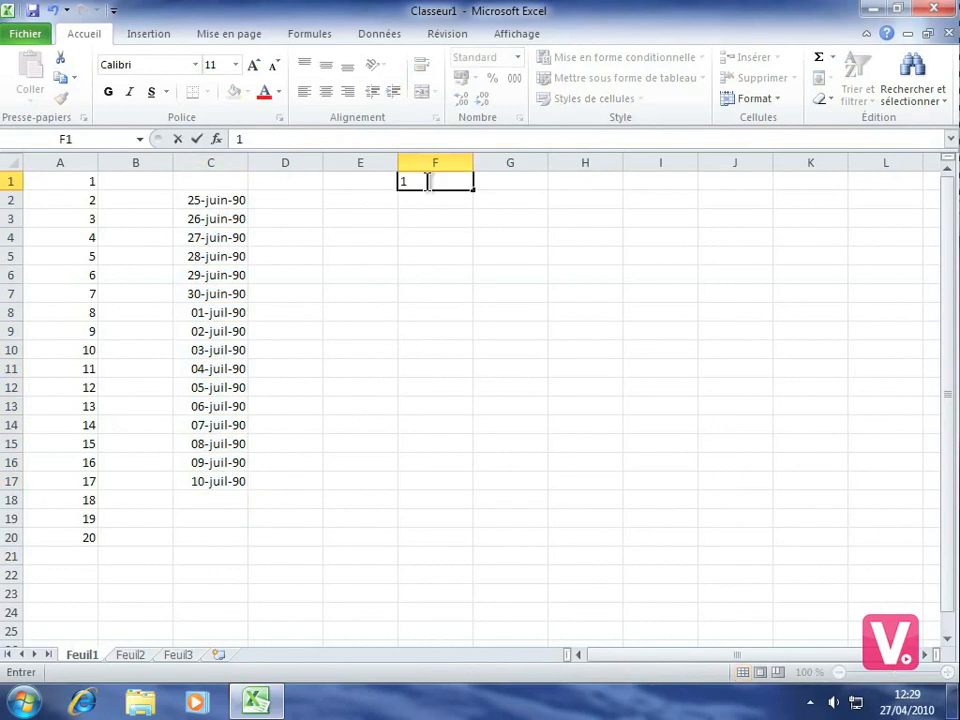
key(Return)
Step: Fill column F from F1 with a linear series in columns, with a step of 1 and a last value of 100
click(428, 181)
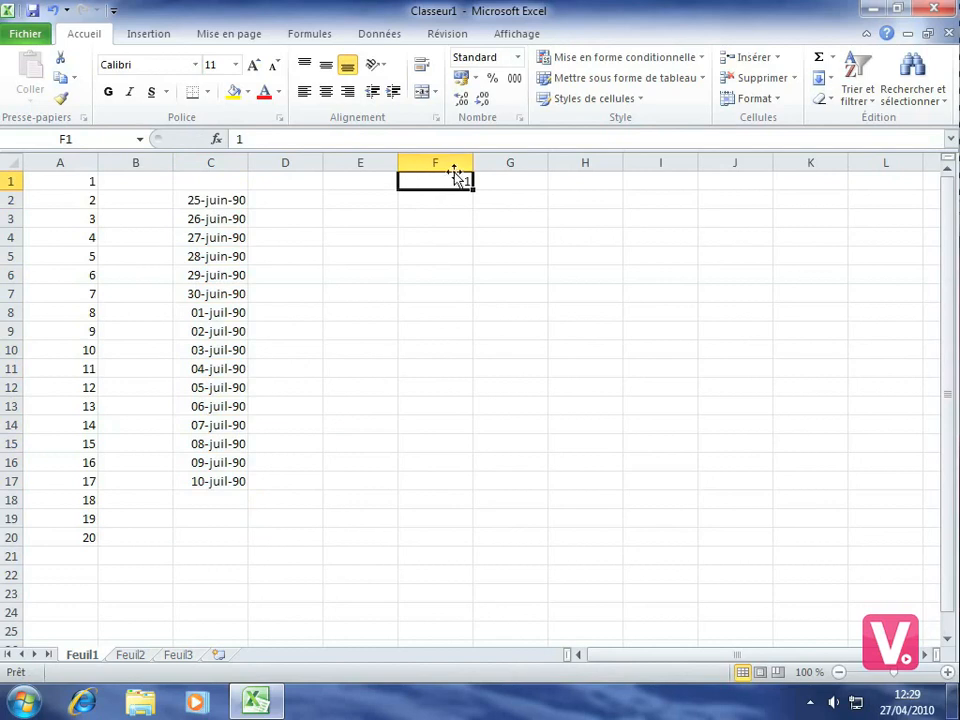
click(822, 80)
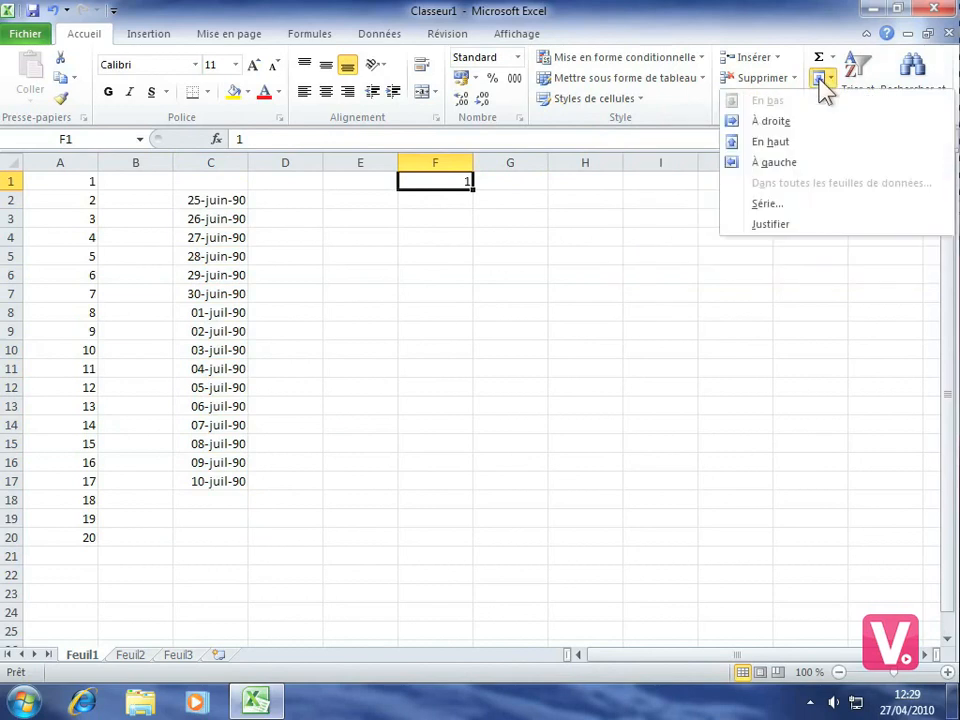
click(767, 206)
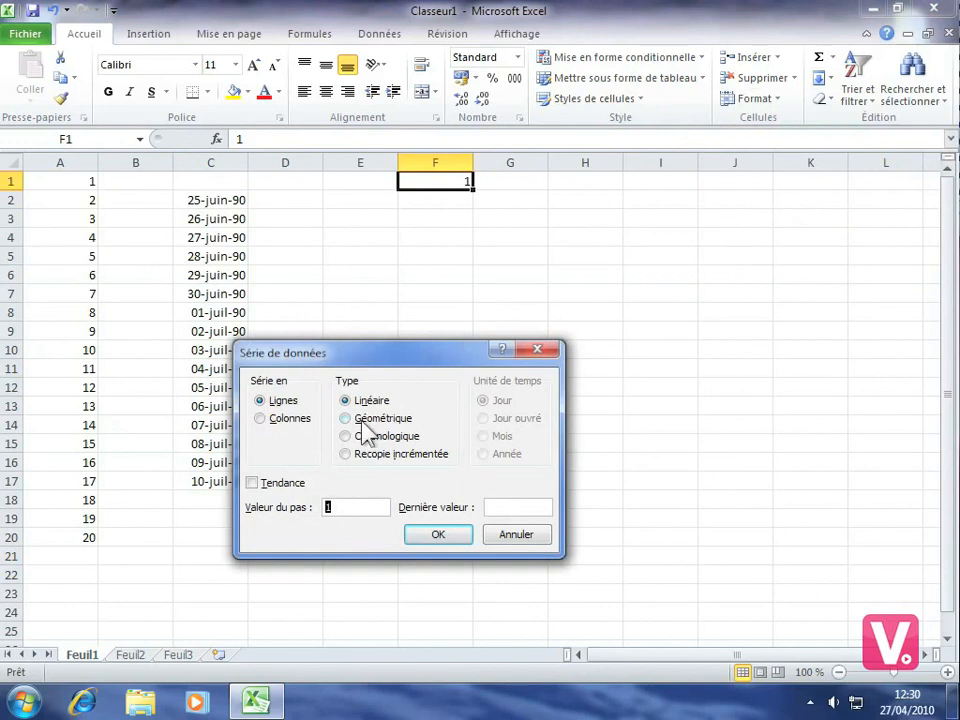
click(263, 421)
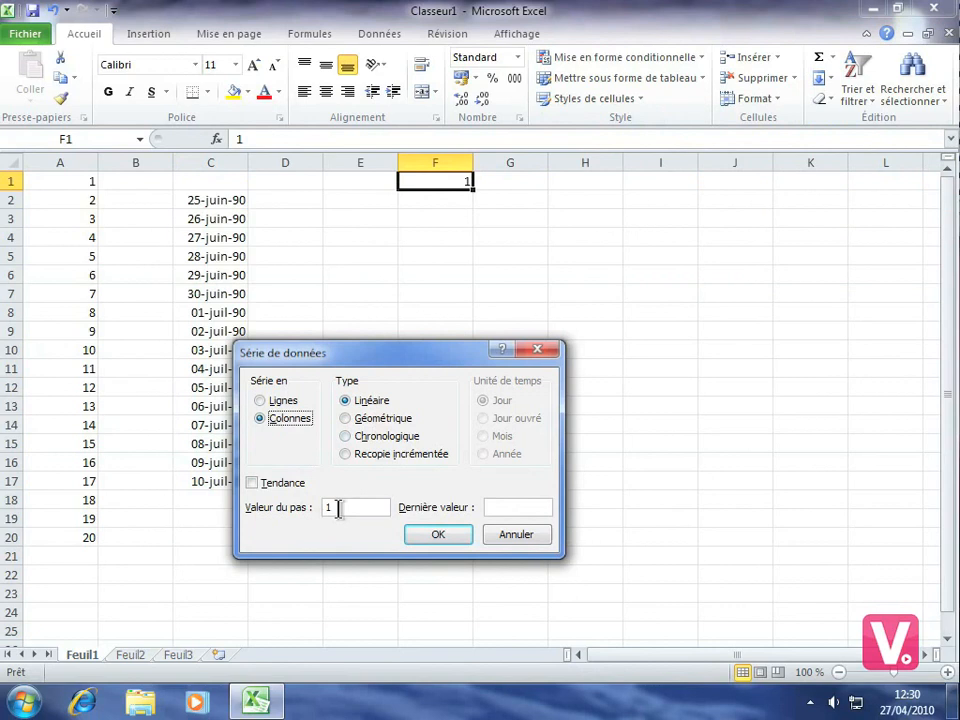
click(490, 507)
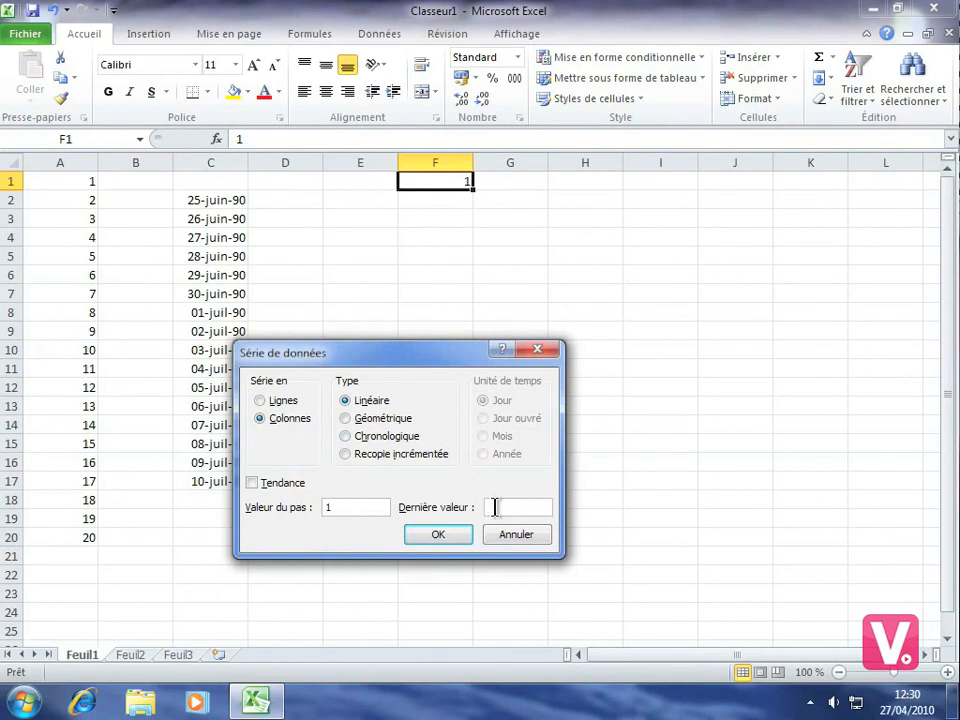
text(100)
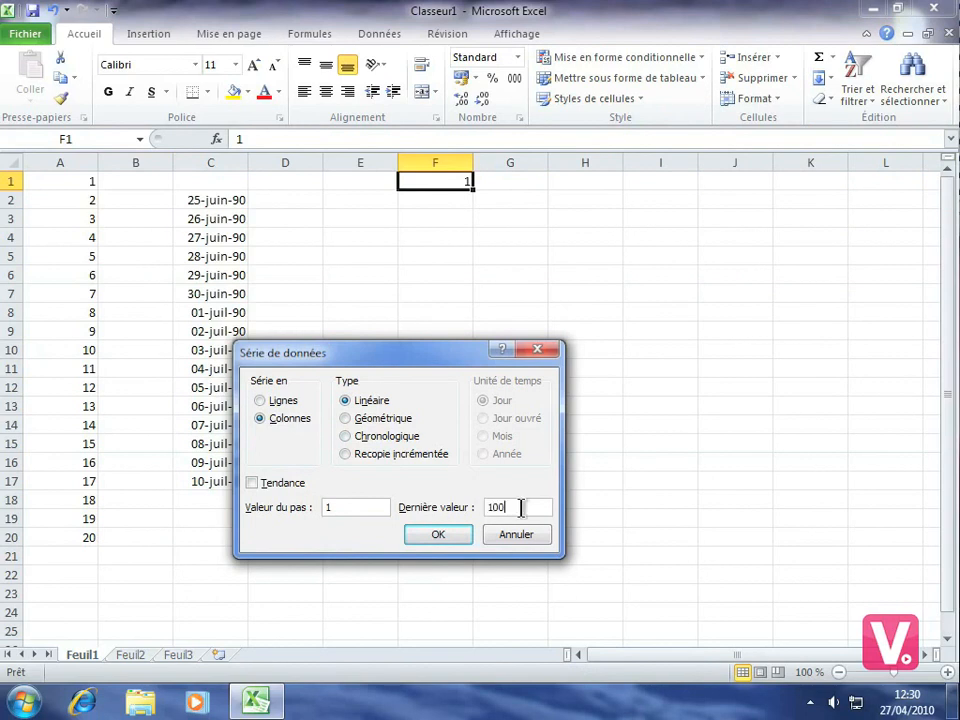
click(454, 531)
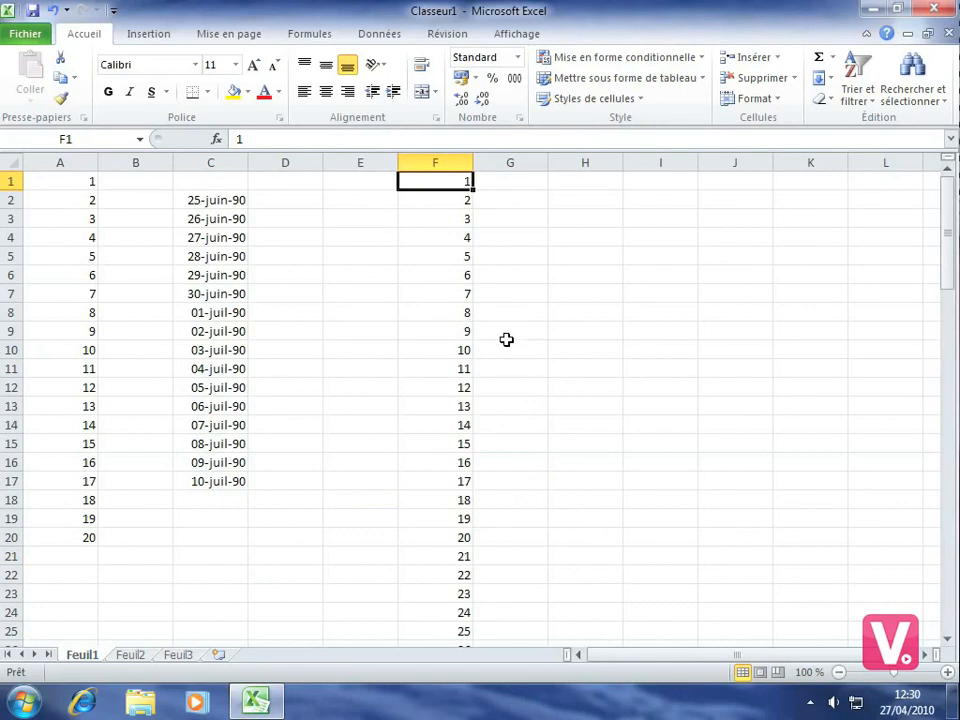
scroll(507, 340, down, 11)
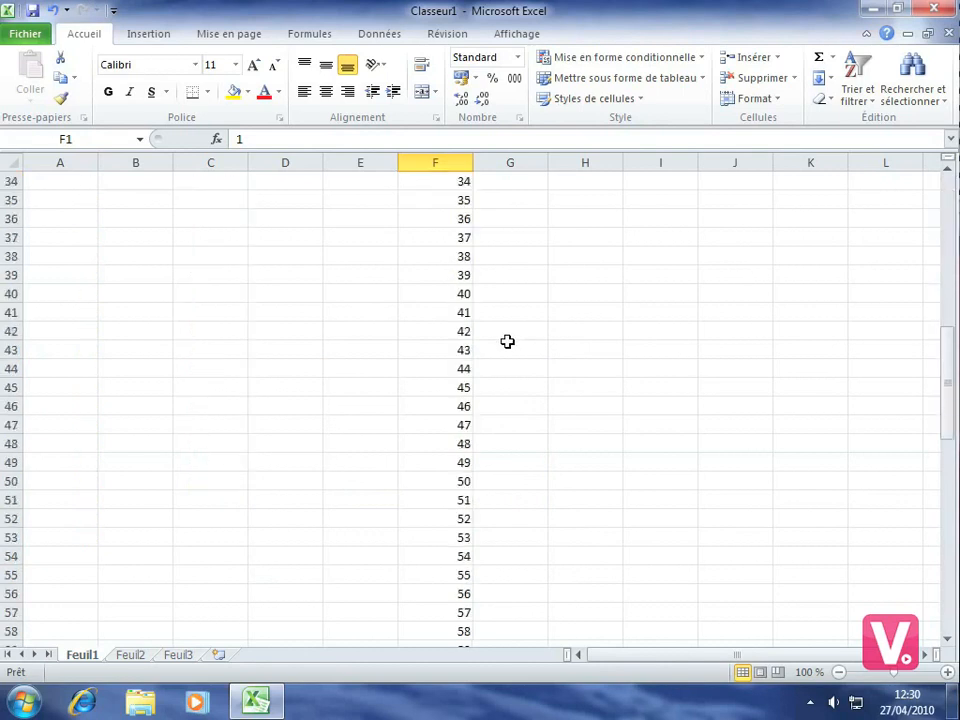
scroll(507, 341, down, 10)
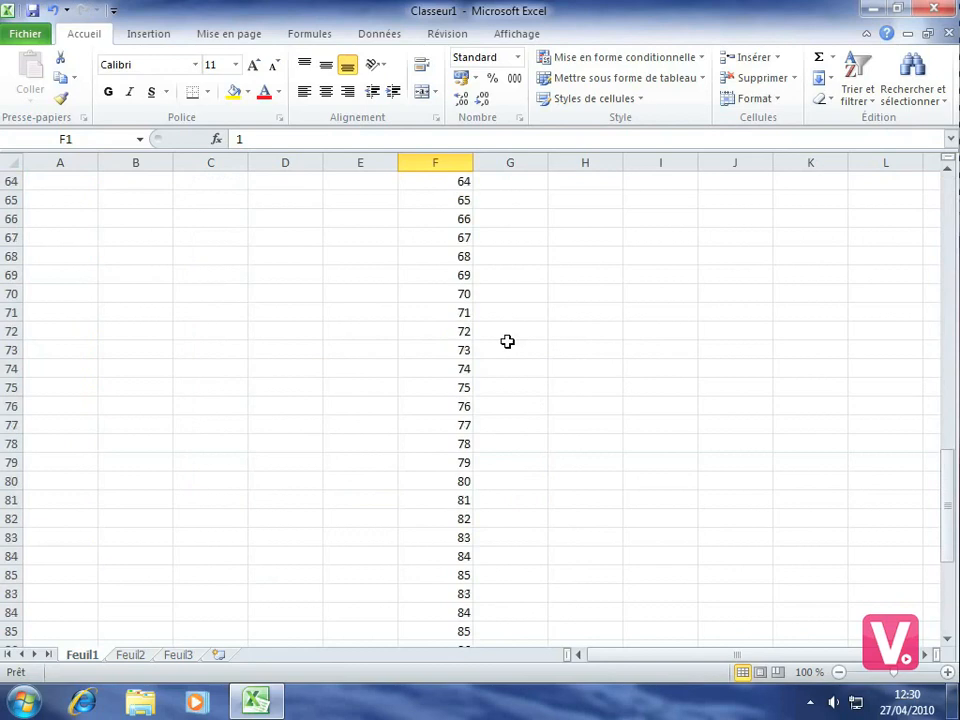
scroll(507, 341, down, 6)
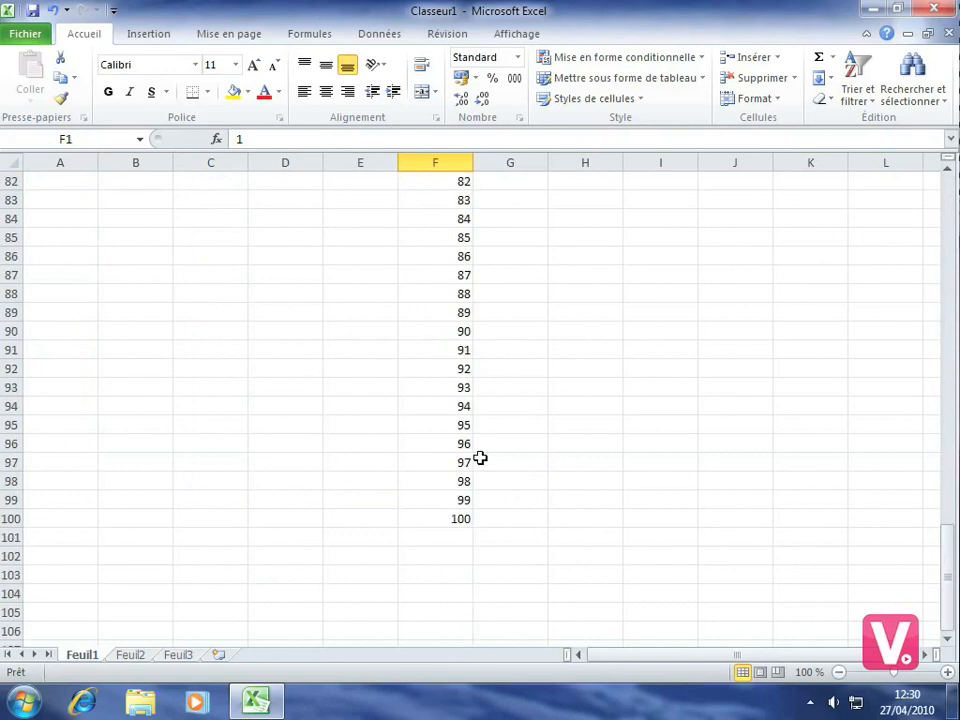
click(424, 517)
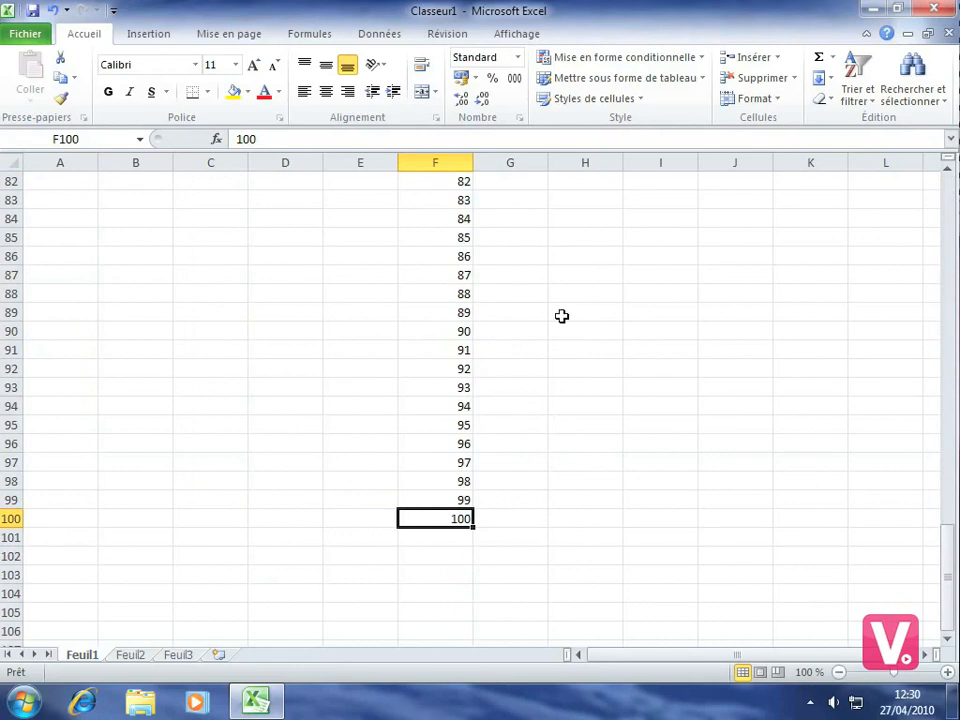
Step: Enter the date 14 avril 2010 in cell I86
click(649, 253)
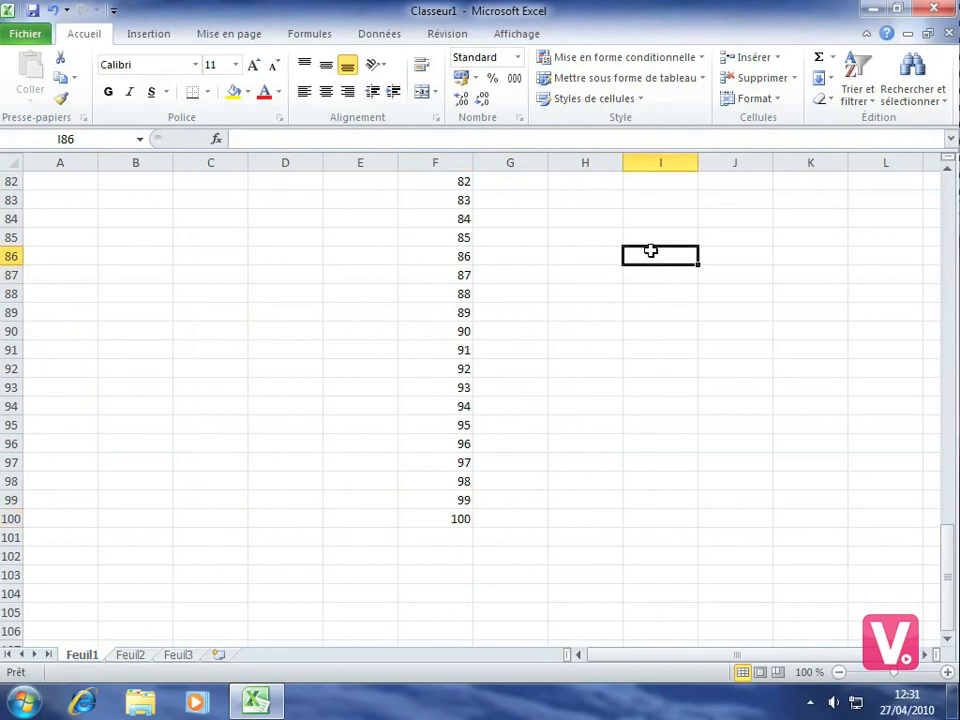
text(14 av)
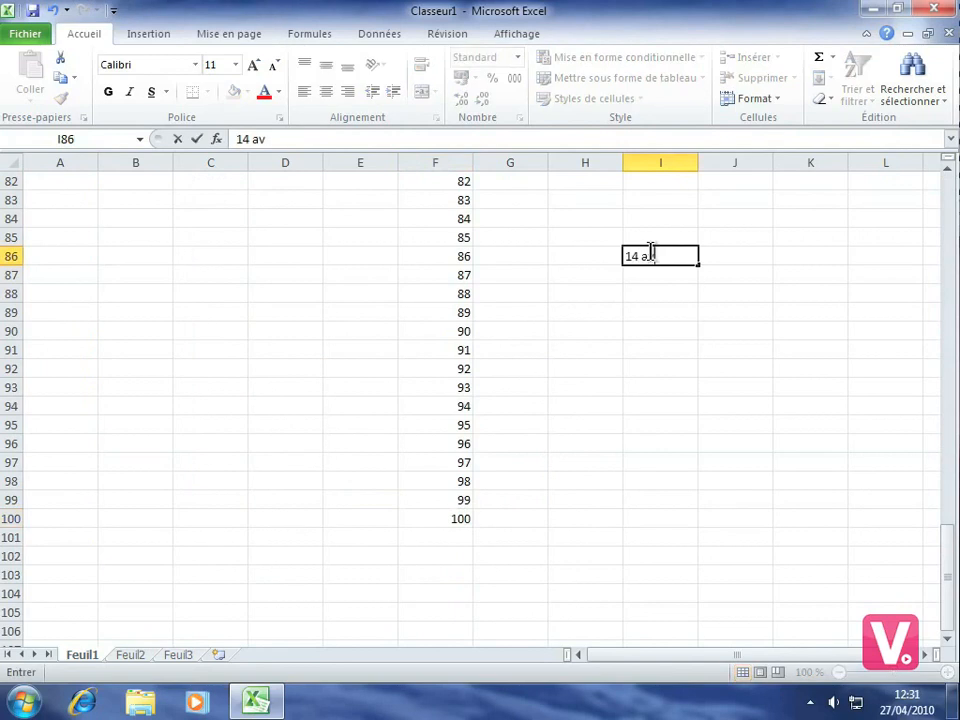
text(ril 2010)
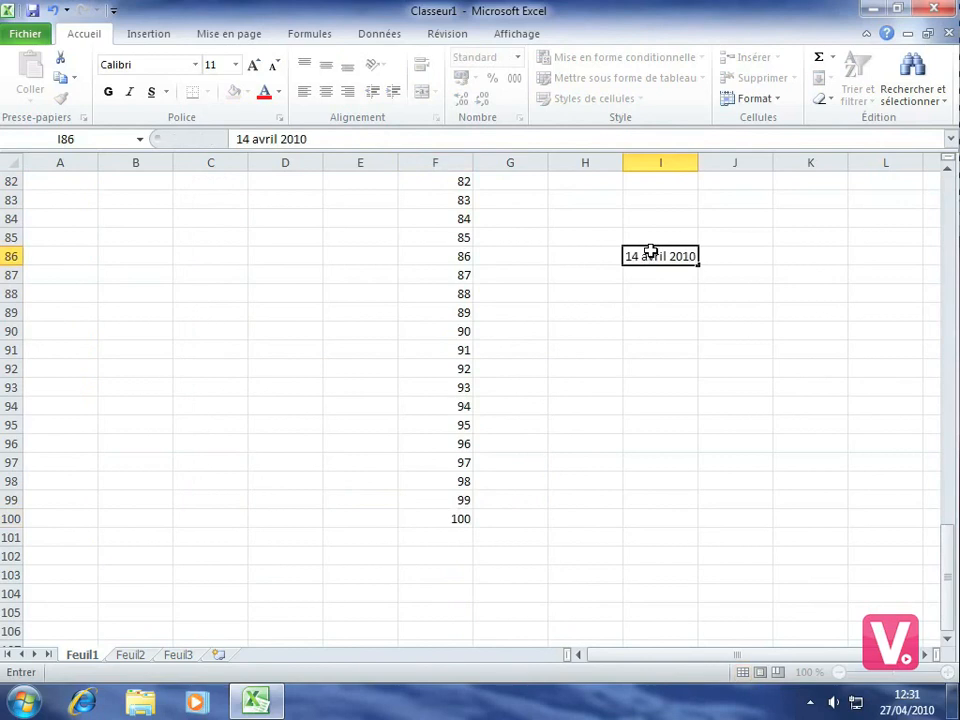
key(Return)
Step: Fill row 86 from I86 with a chronological series by month (Mois), with a step of 1 and a last value of 14 avril 2011
click(656, 251)
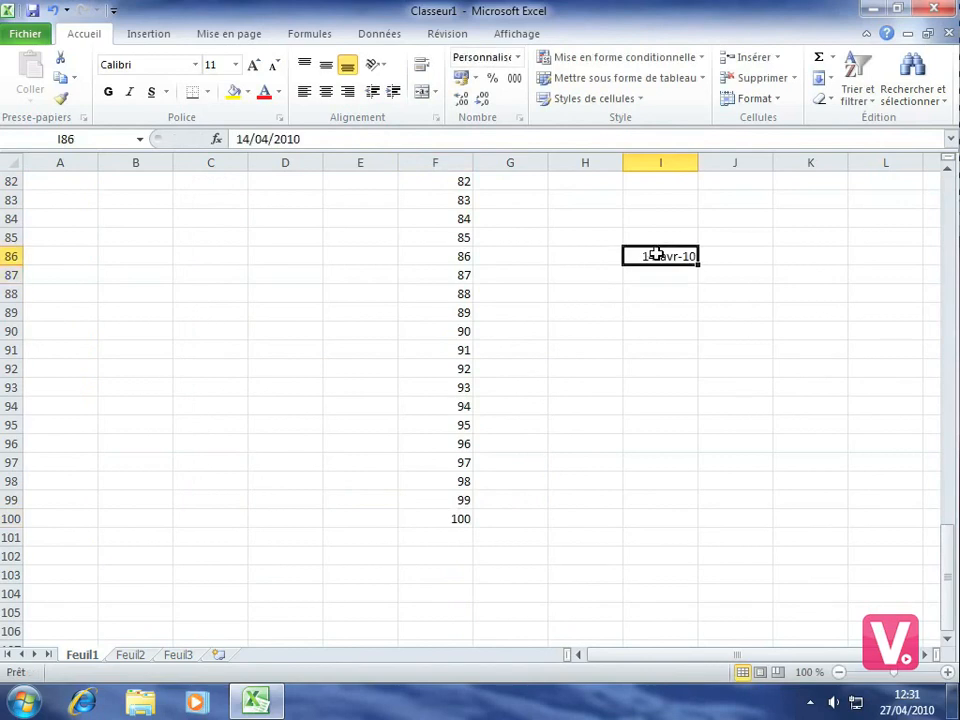
click(826, 79)
click(765, 206)
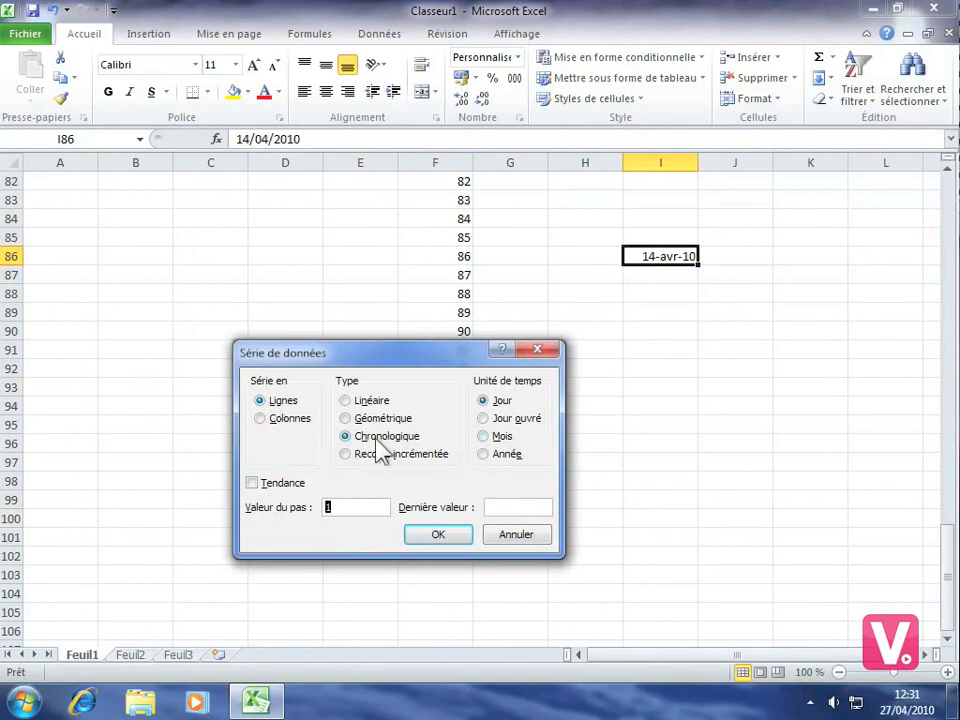
click(485, 439)
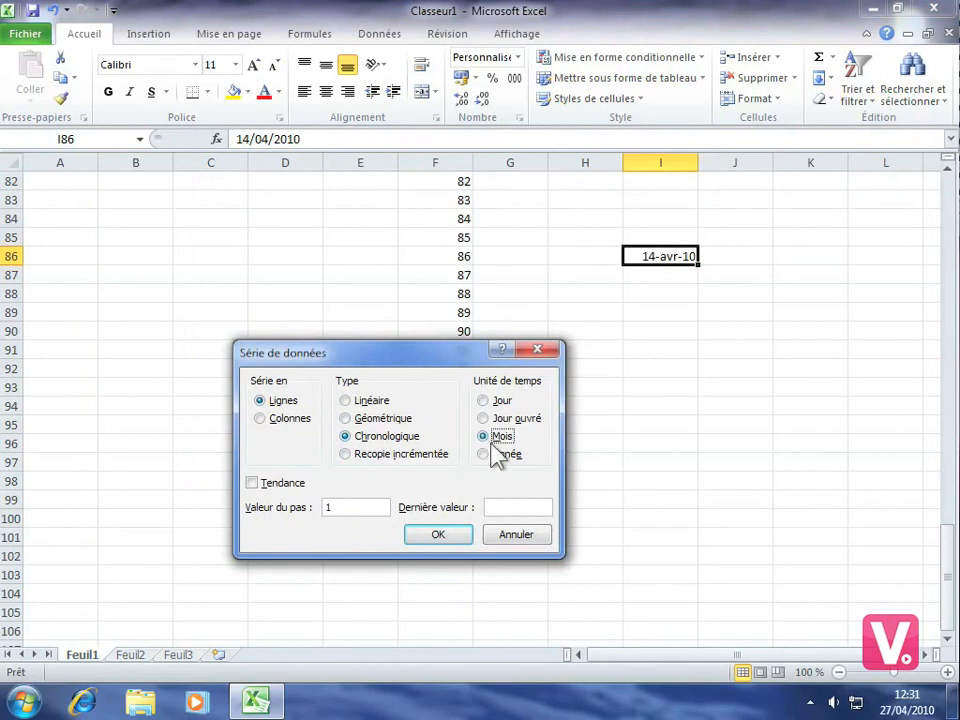
click(513, 507)
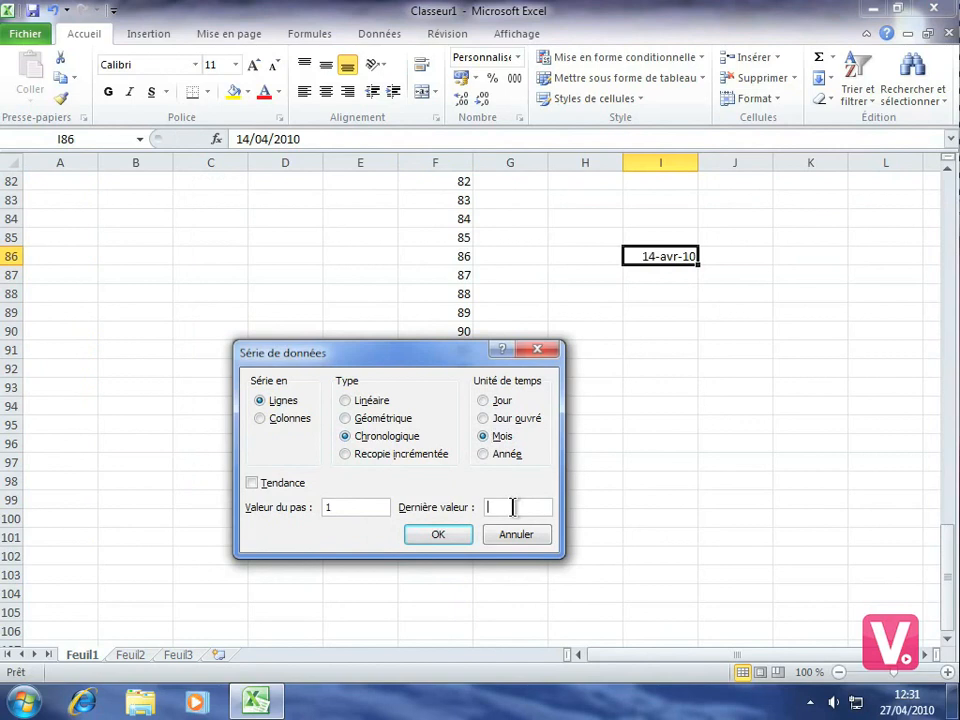
text(14 avril 2011)
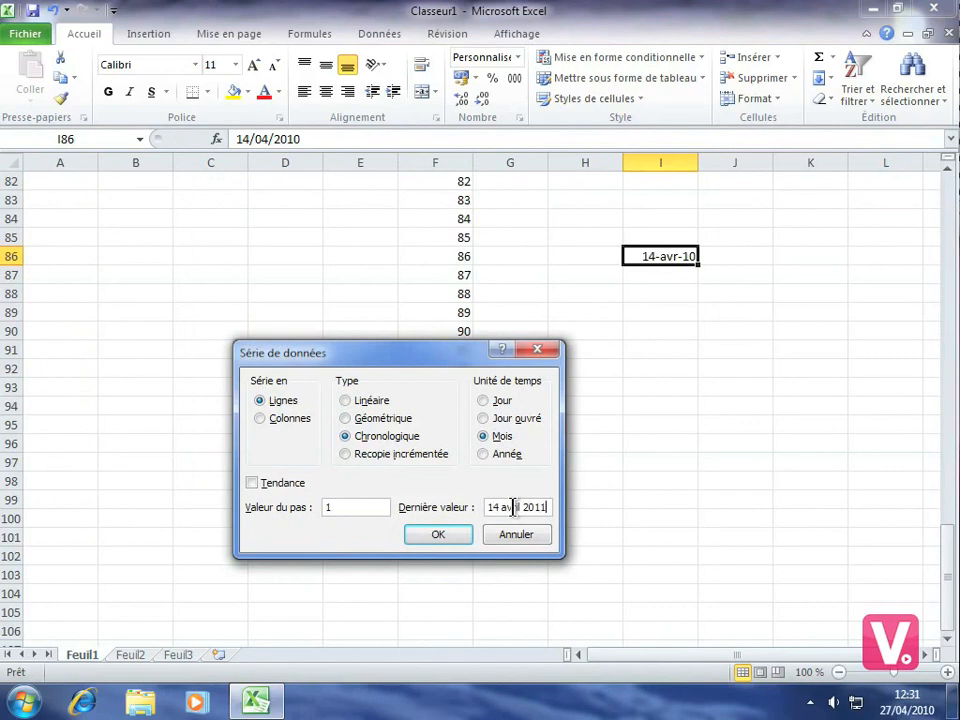
click(439, 536)
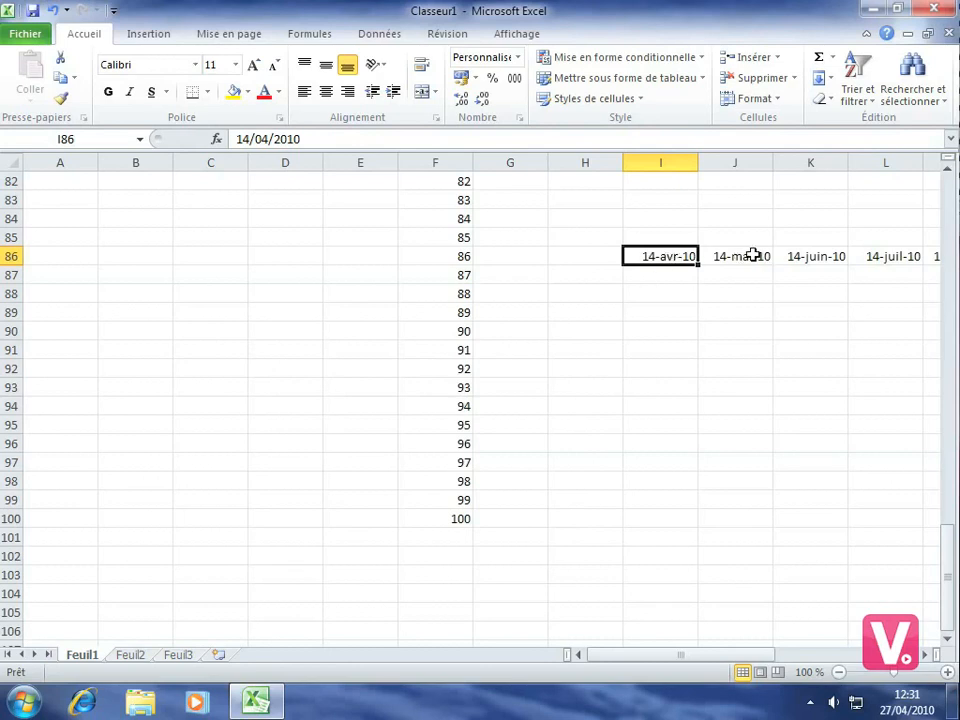
drag(706, 650, 864, 663)
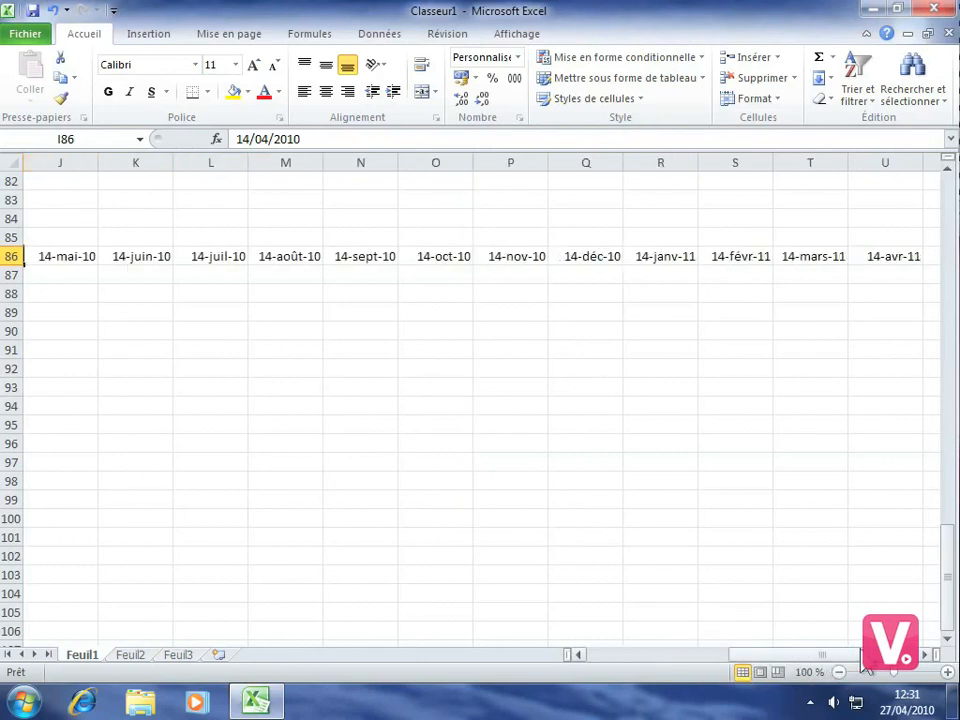